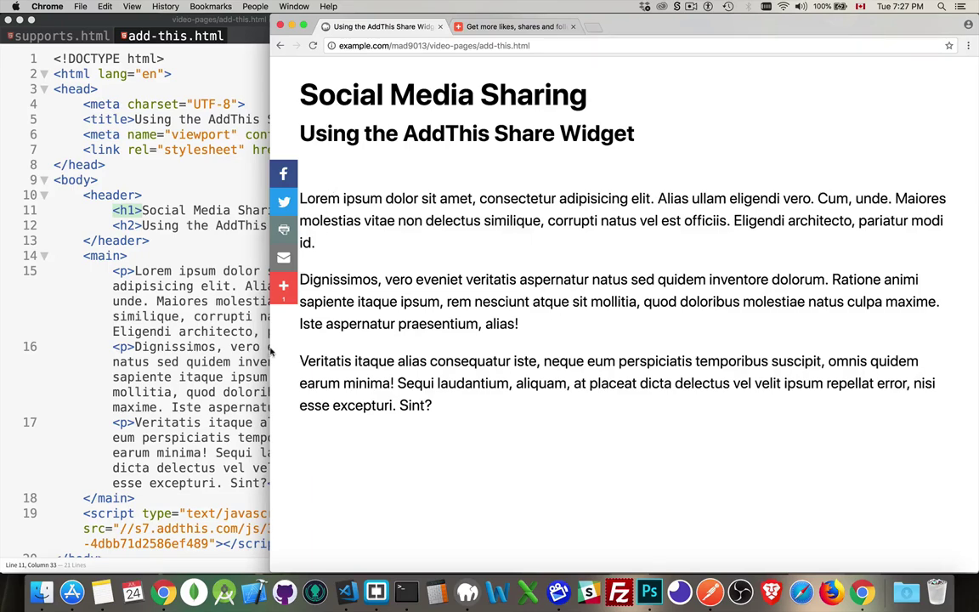
Narrow the Chrome window to check the small-screen layout, then widen it to restore the sidebar.
{"action": "left_click_drag", "start_coordinate": [268, 350], "coordinate": [520, 351]}
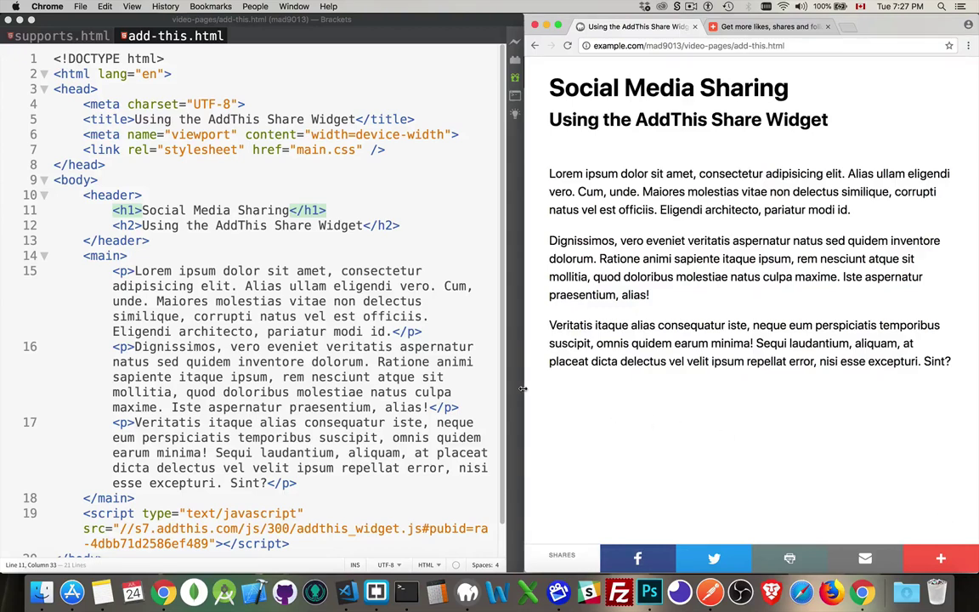
{"action": "left_click_drag", "start_coordinate": [523, 389], "coordinate": [269, 376]}
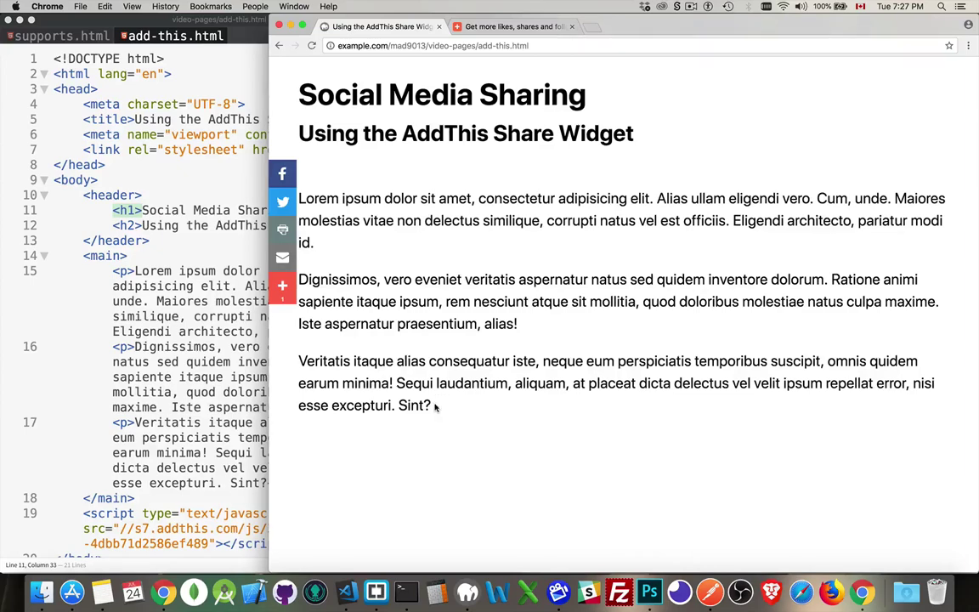
Select the full AddThis script tag on line 19 of add-this.html in Brackets, then return to Chrome.
{"action": "left_click", "coordinate": [206, 380]}
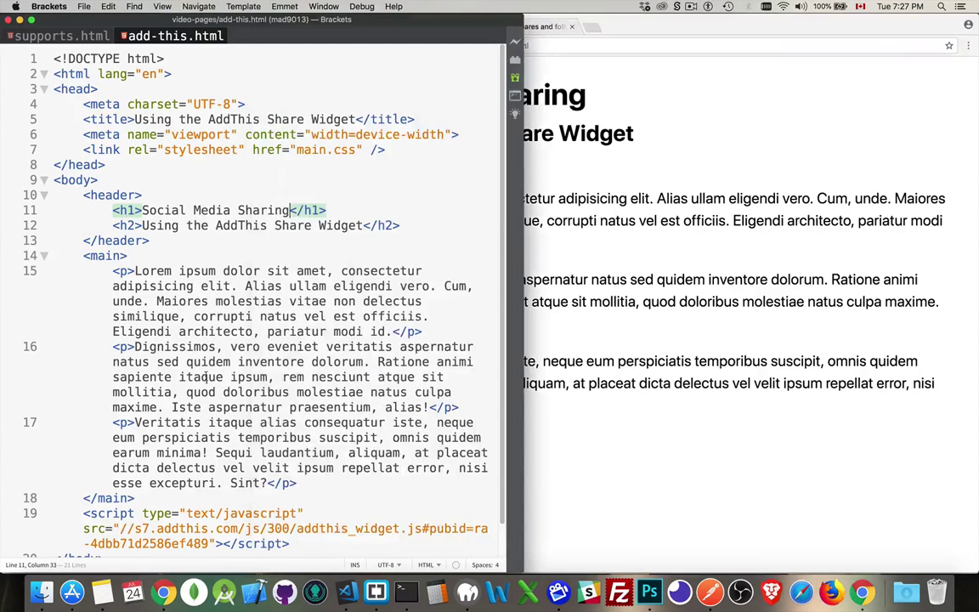
{"action": "scroll", "coordinate": [205, 379], "scroll_direction": "down", "scroll_amount": 1}
{"action": "left_click_drag", "start_coordinate": [79, 481], "coordinate": [310, 504]}
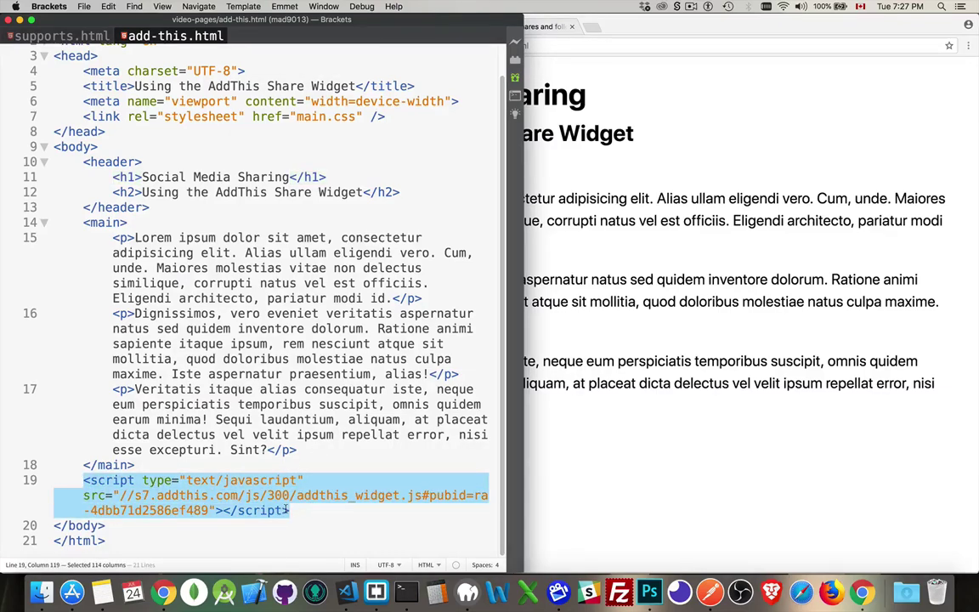
{"action": "left_click", "coordinate": [683, 184]}
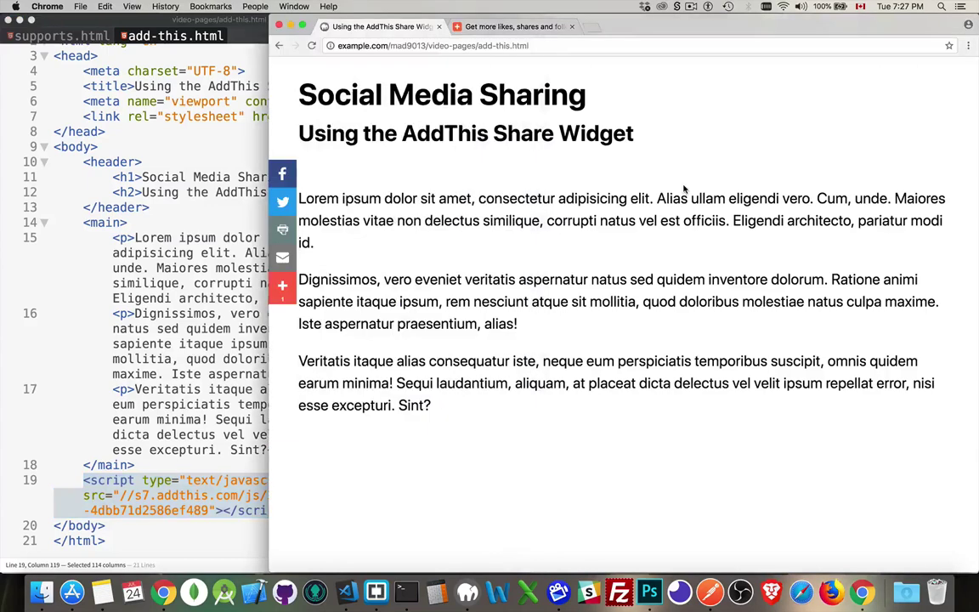
Go to the AddThis dashboard and sign in with the saved e-mail, password and reCAPTCHA check.
{"action": "left_click", "coordinate": [536, 28]}
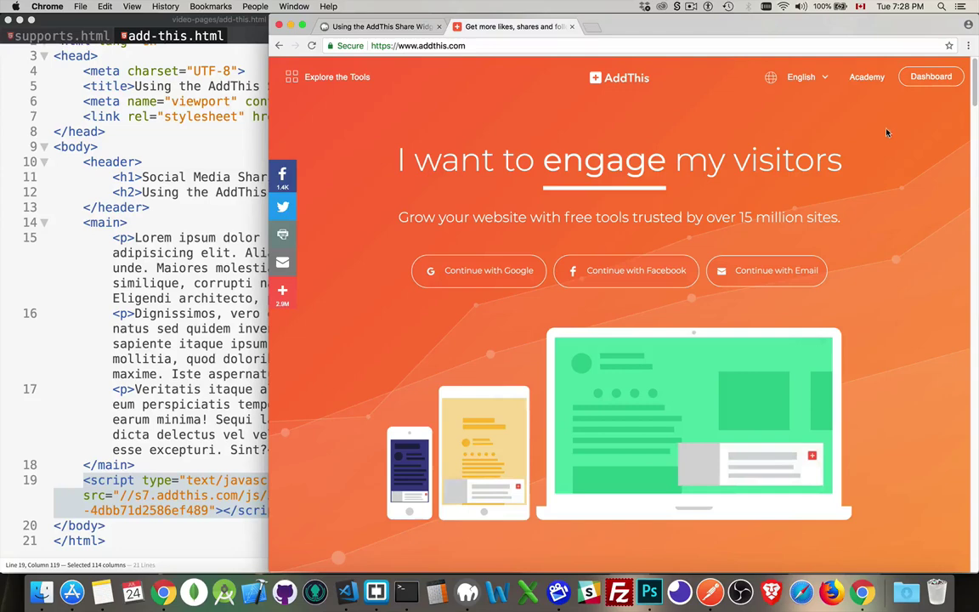
{"action": "left_click", "coordinate": [935, 78]}
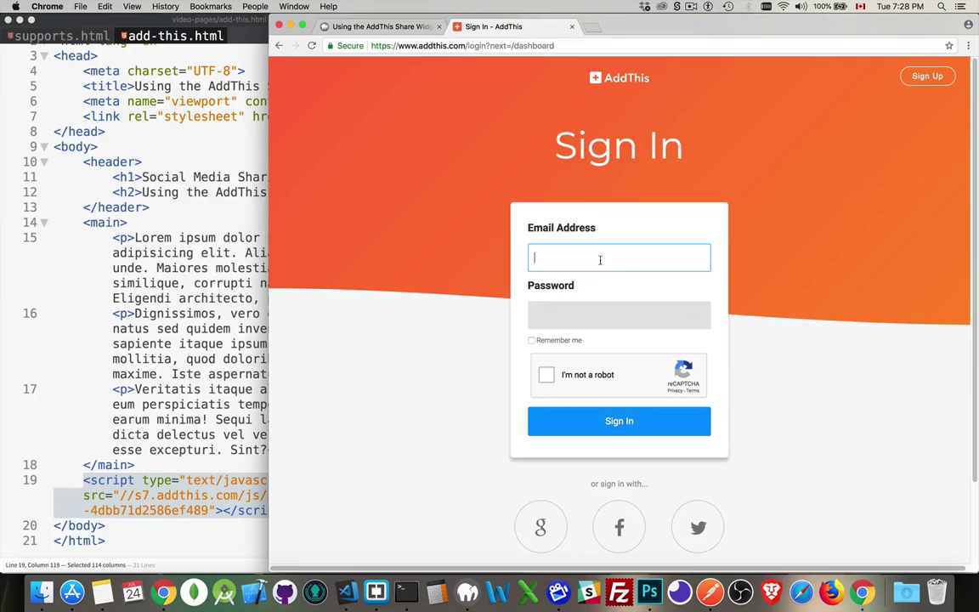
{"action": "type", "text": "gri"}
{"action": "key", "text": "Down"}
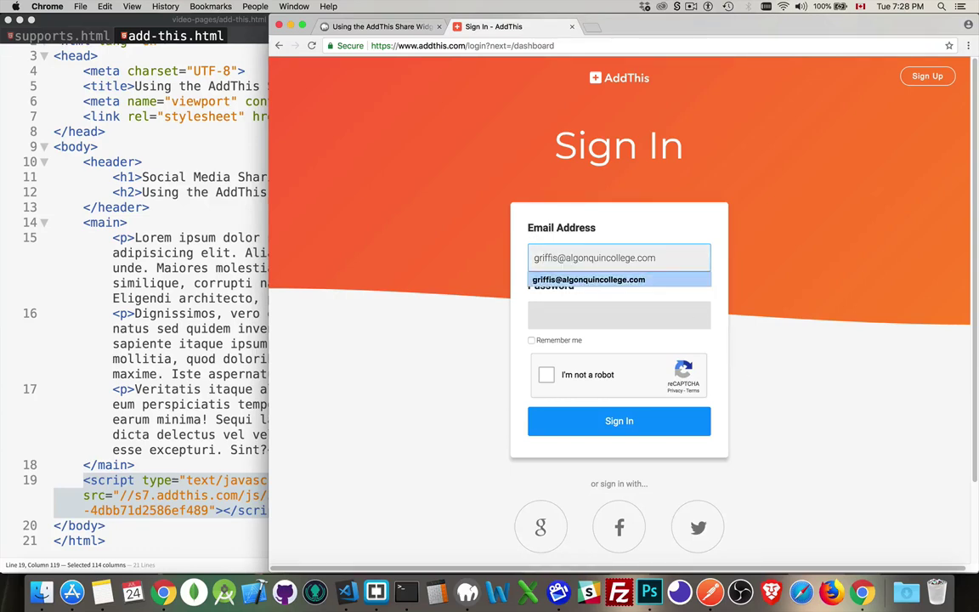
{"action": "key", "text": "Tab"}
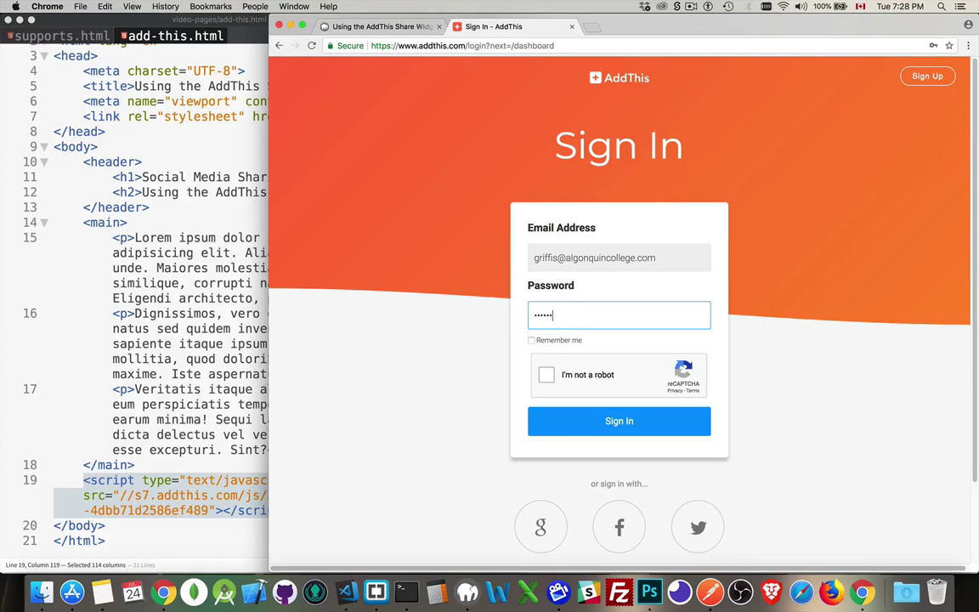
{"action": "left_click", "coordinate": [545, 374]}
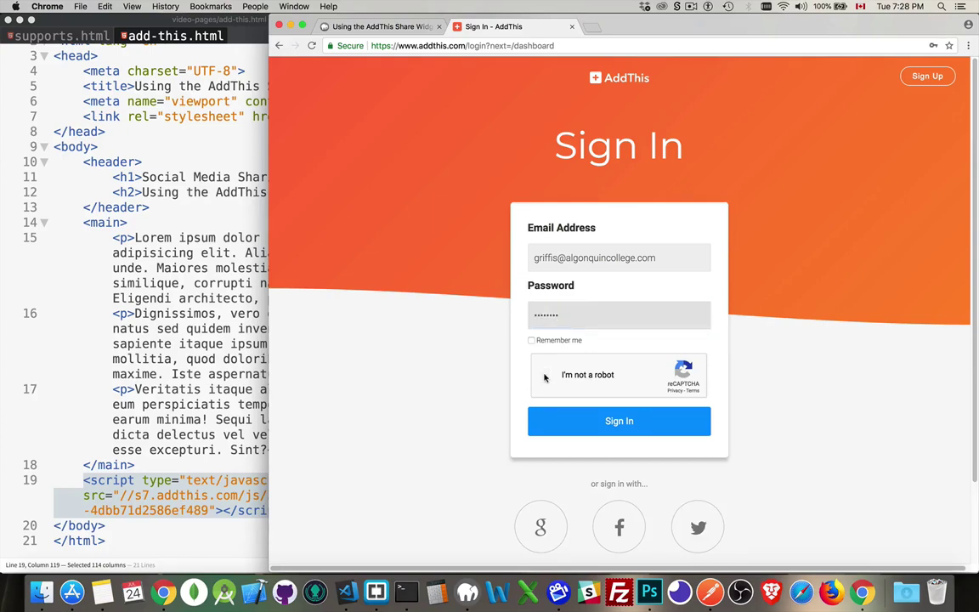
{"action": "left_click", "coordinate": [605, 422]}
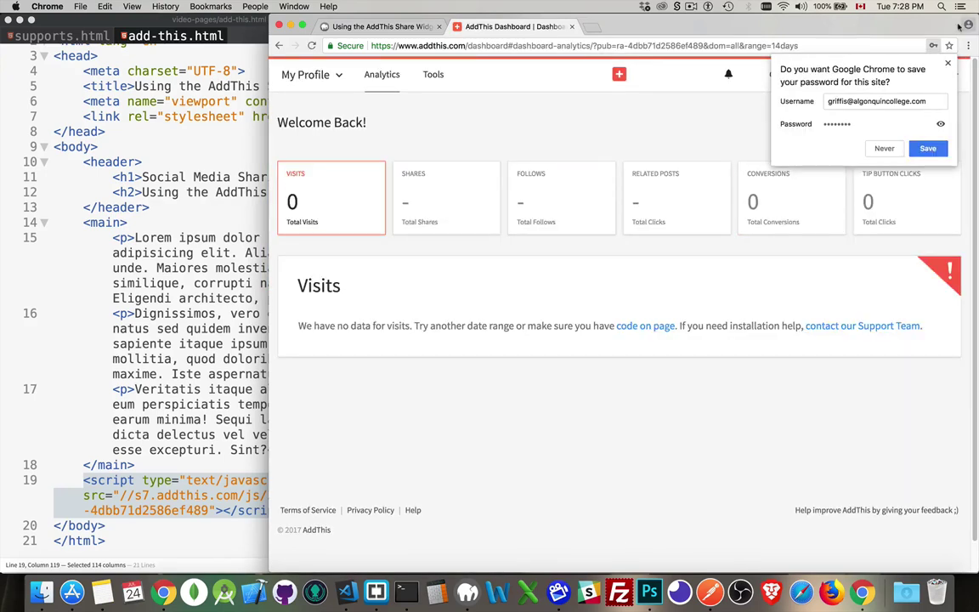
Dismiss Chrome's save-password prompt and open the Tools page showing the Floating share button.
{"action": "left_click", "coordinate": [664, 365]}
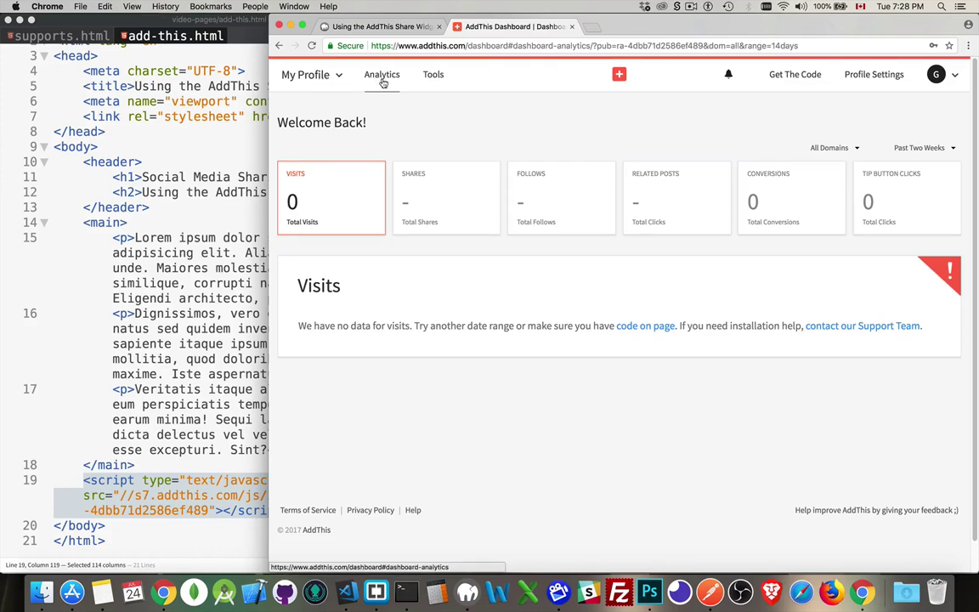
{"action": "left_click", "coordinate": [433, 76]}
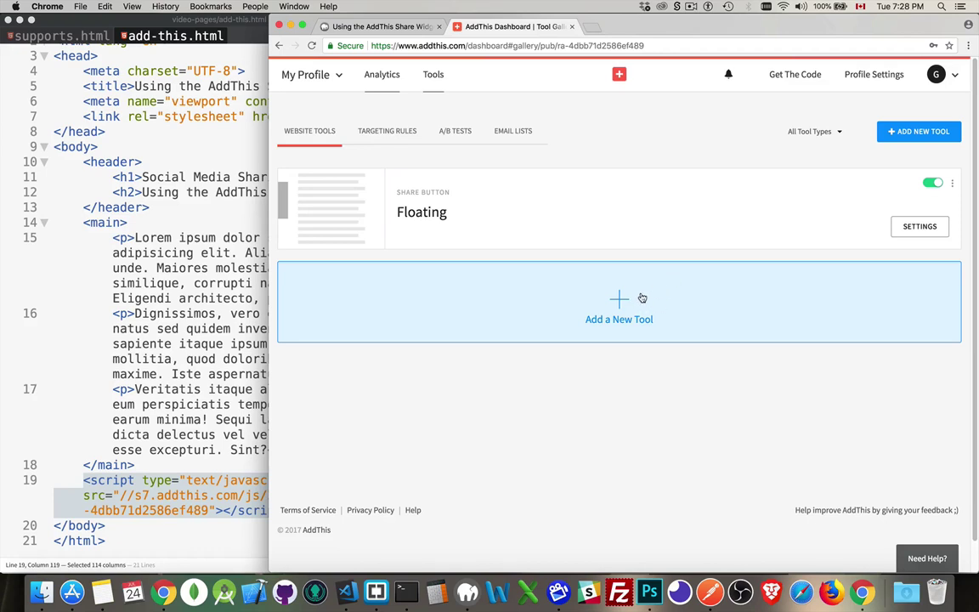
Start adding a new tool and choose Share Buttons as its type.
{"action": "left_click", "coordinate": [642, 298]}
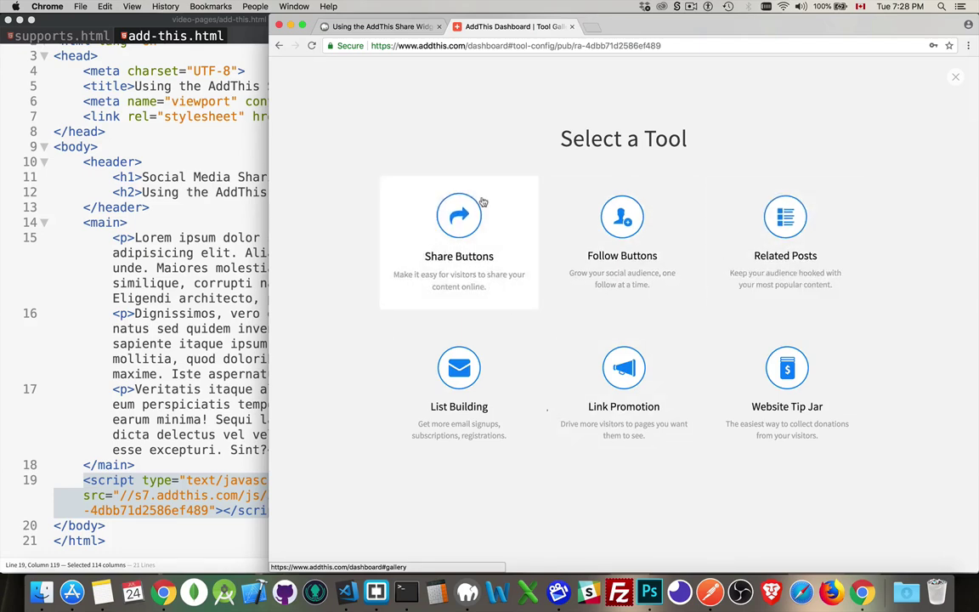
{"action": "left_click", "coordinate": [953, 78]}
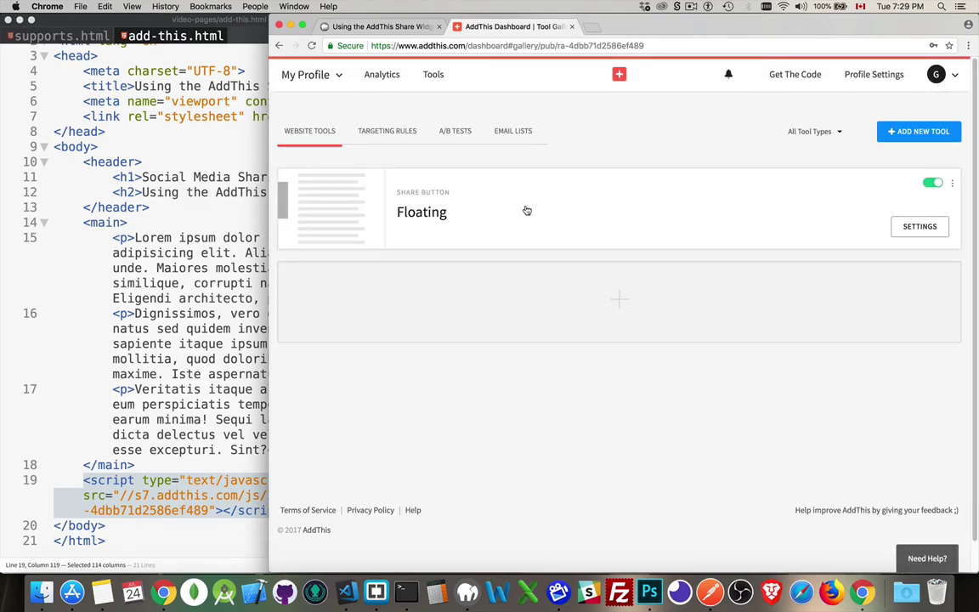
{"action": "left_click", "coordinate": [527, 303]}
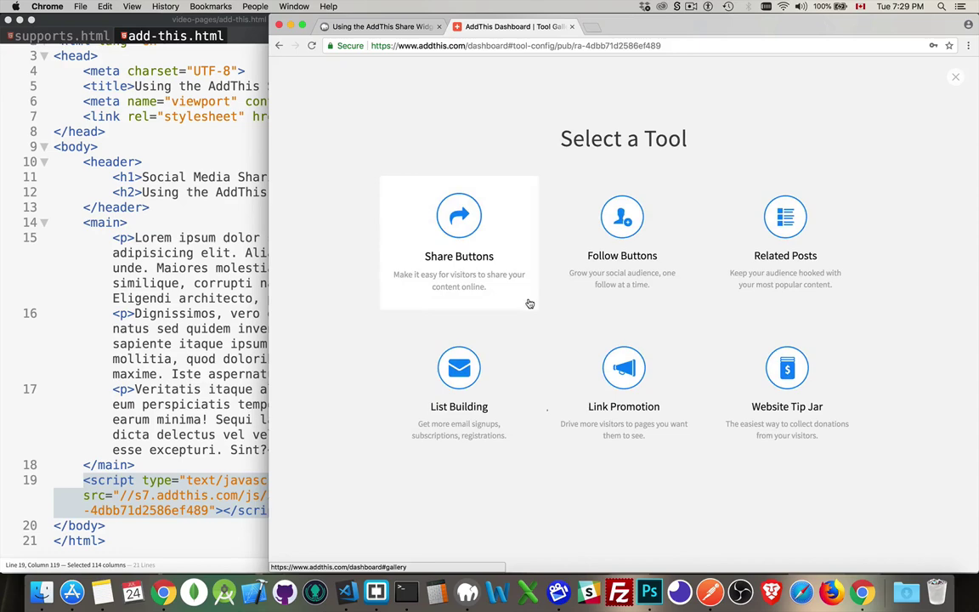
{"action": "left_click", "coordinate": [470, 231]}
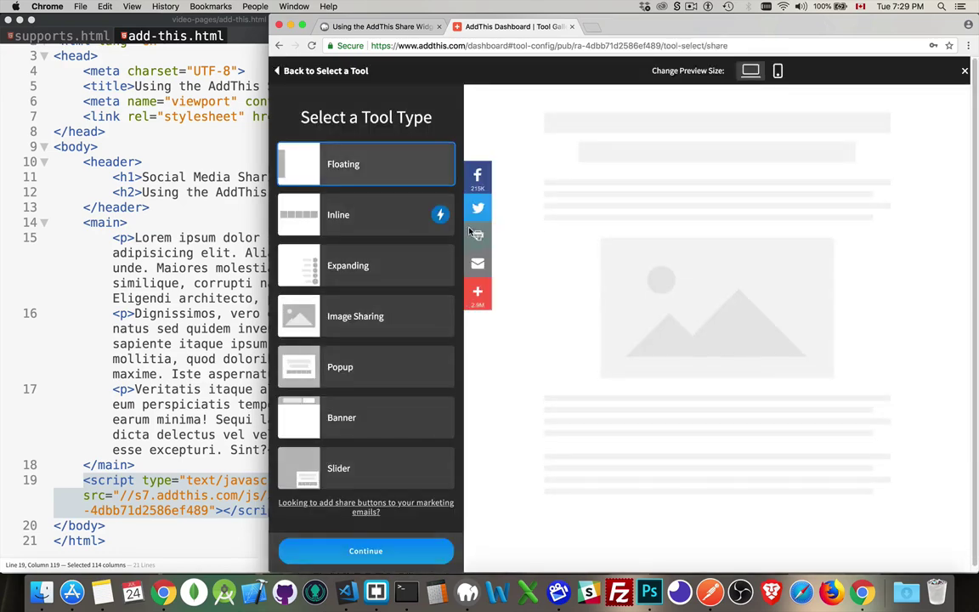
Preview the Inline, Expanding, Image Sharing, Popup, Banner and Slider types, then pick Inline.
{"action": "left_click", "coordinate": [387, 214]}
{"action": "left_click", "coordinate": [383, 264]}
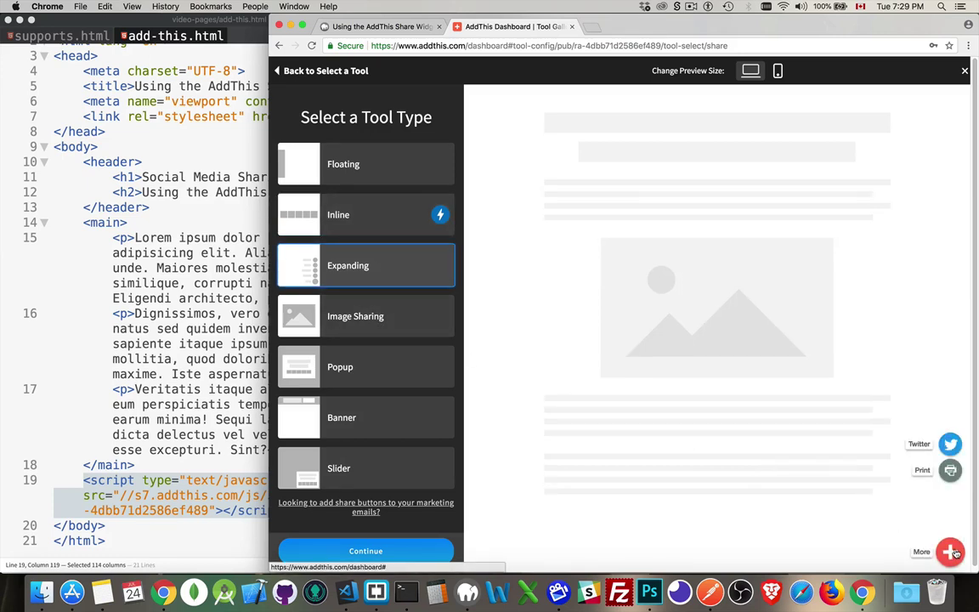
{"action": "left_click", "coordinate": [383, 316]}
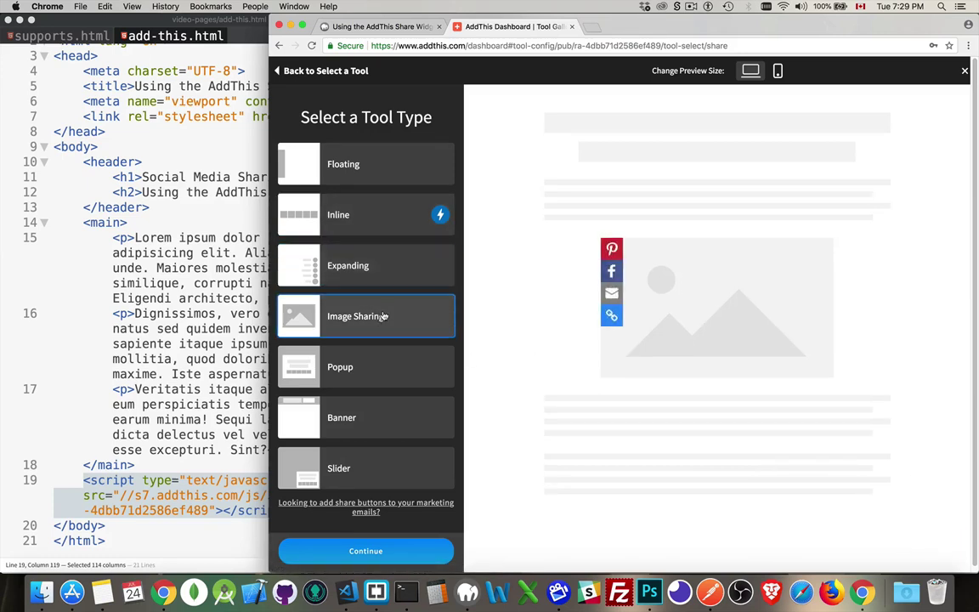
{"action": "left_click", "coordinate": [404, 357]}
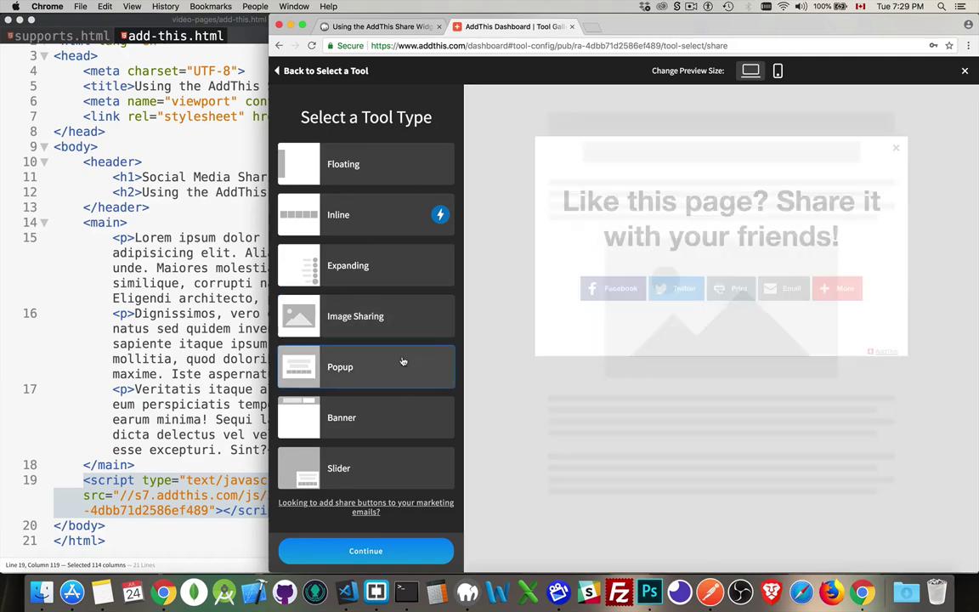
{"action": "left_click", "coordinate": [402, 431]}
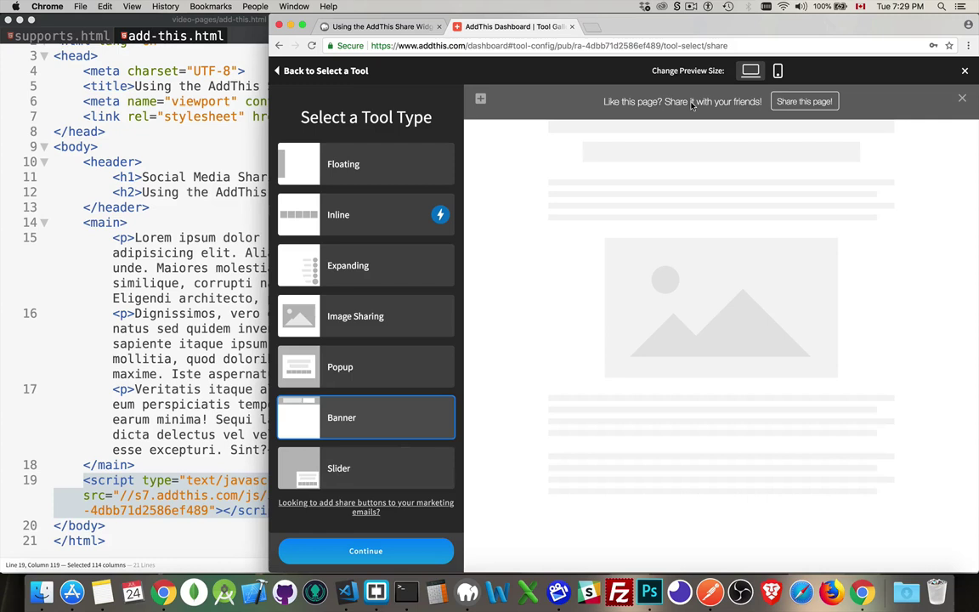
{"action": "left_click", "coordinate": [418, 470]}
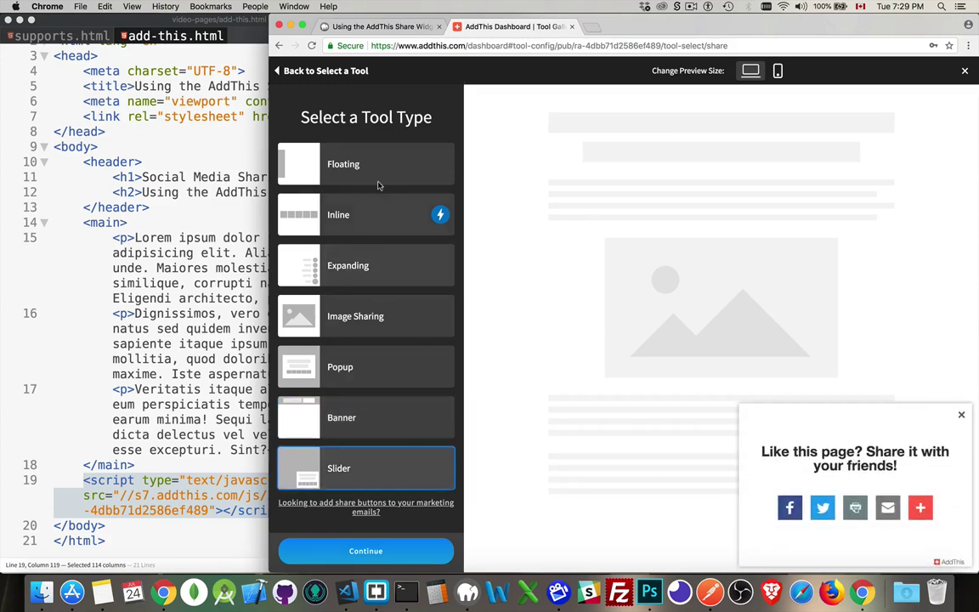
{"action": "left_click", "coordinate": [365, 227]}
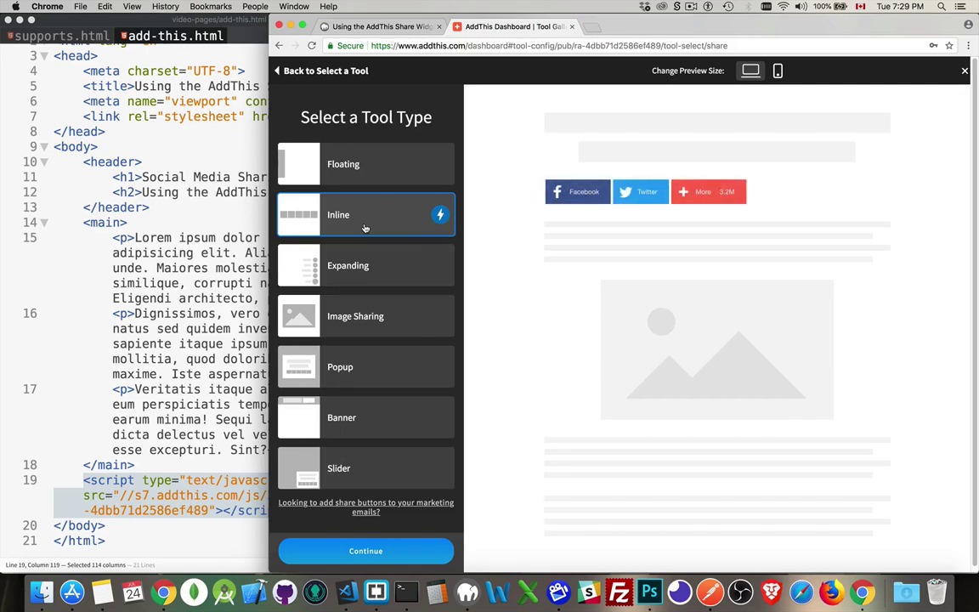
Keep automatic service selection for the Inline tool and set the number of services to 5, adding Email.
{"action": "left_click", "coordinate": [374, 553]}
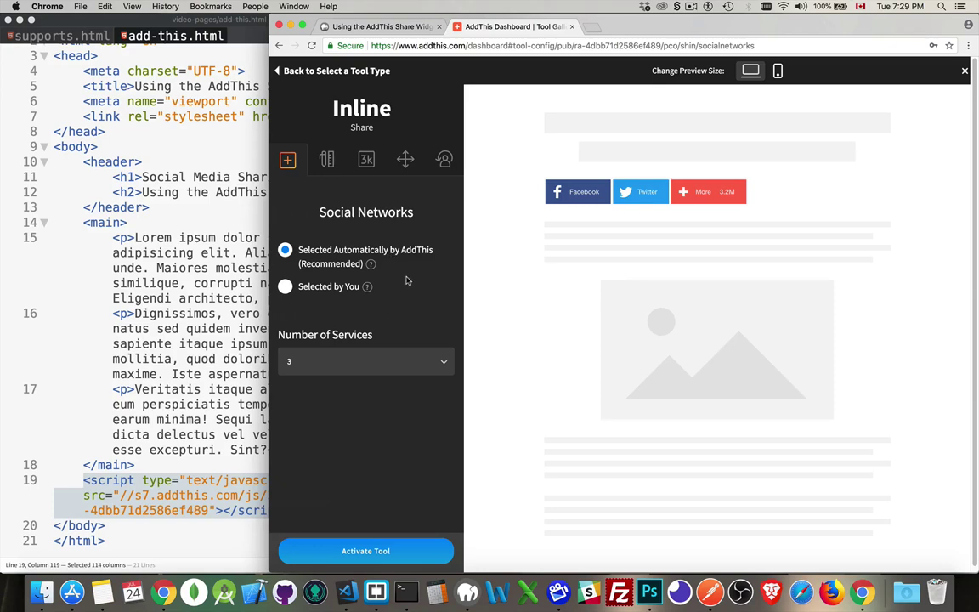
{"action": "left_click", "coordinate": [344, 292]}
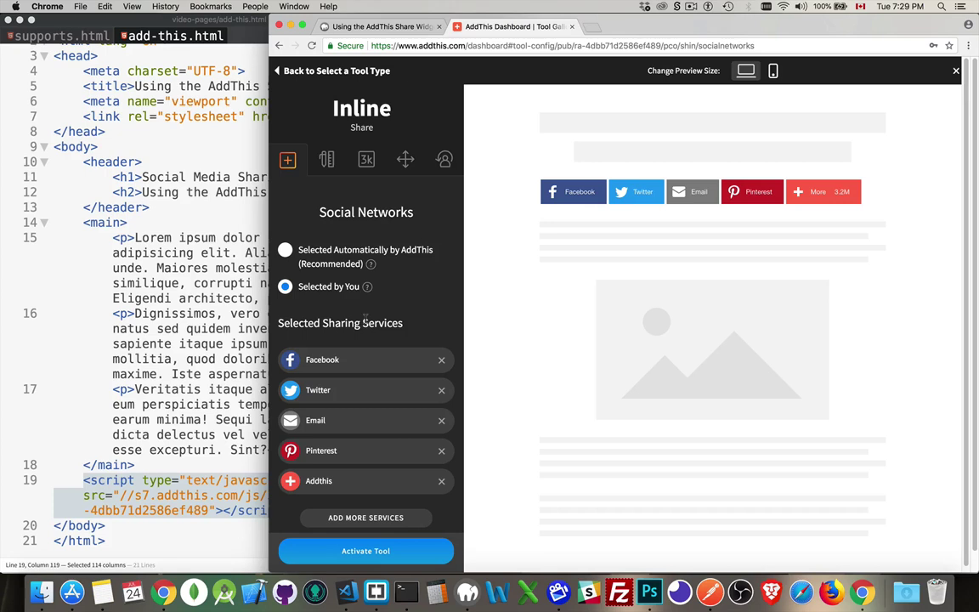
{"action": "left_click", "coordinate": [337, 260]}
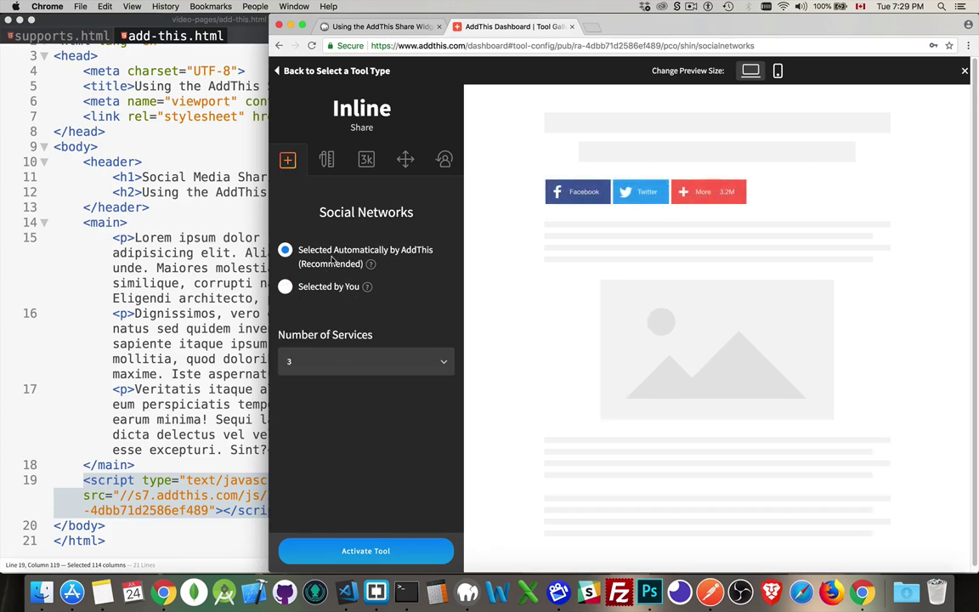
{"action": "left_click", "coordinate": [404, 362]}
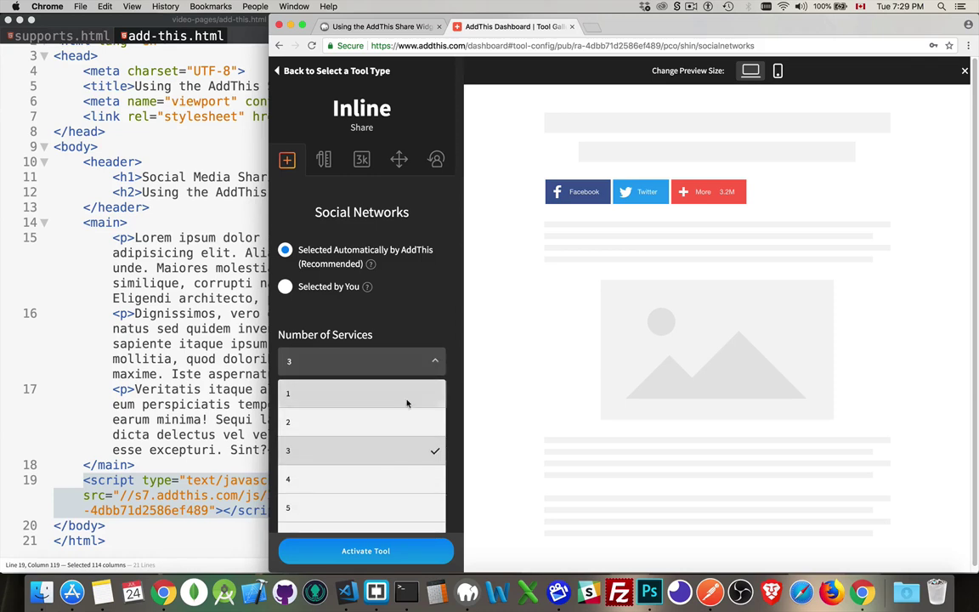
{"action": "left_click", "coordinate": [329, 483]}
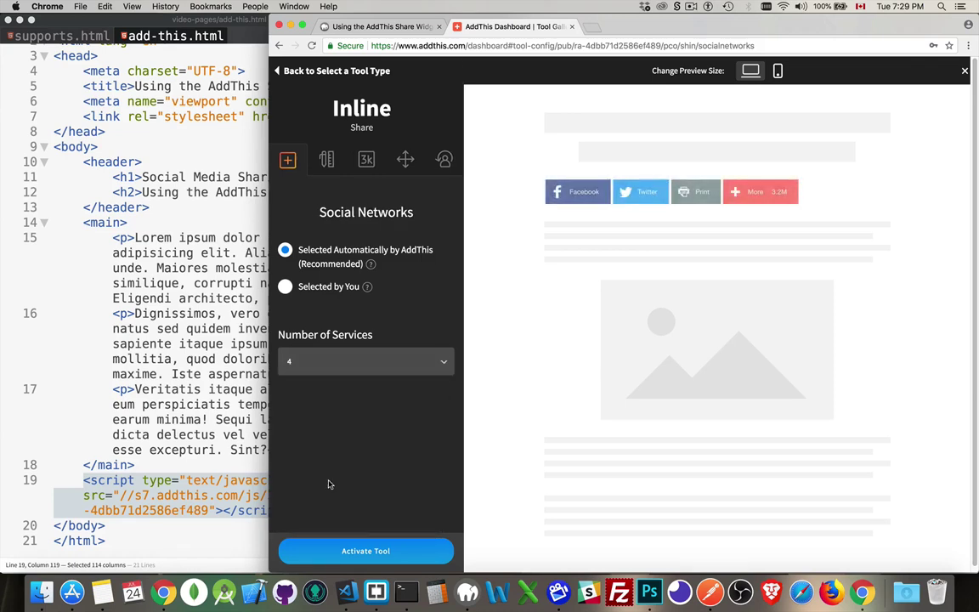
{"action": "left_click", "coordinate": [342, 367]}
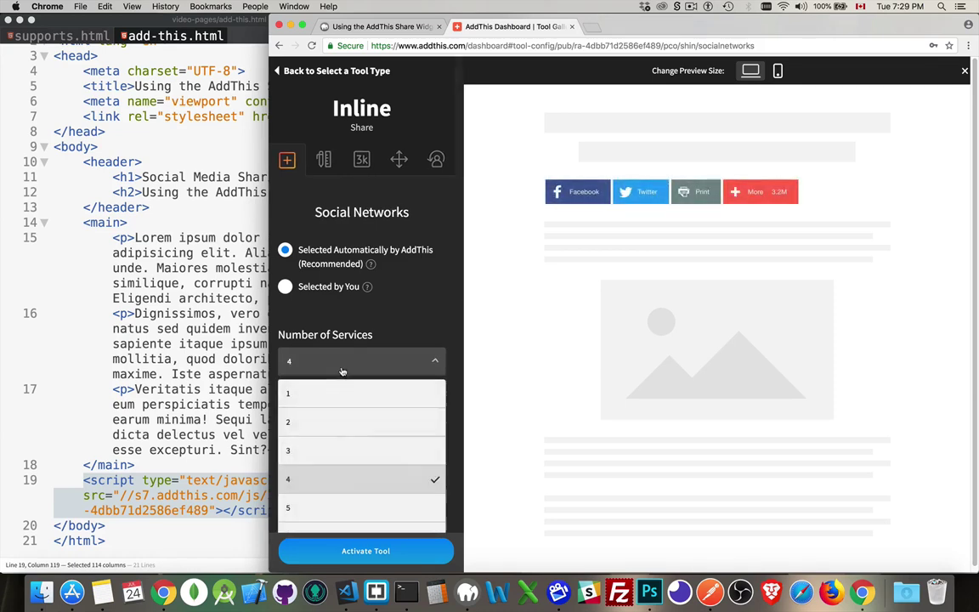
{"action": "left_click", "coordinate": [338, 512]}
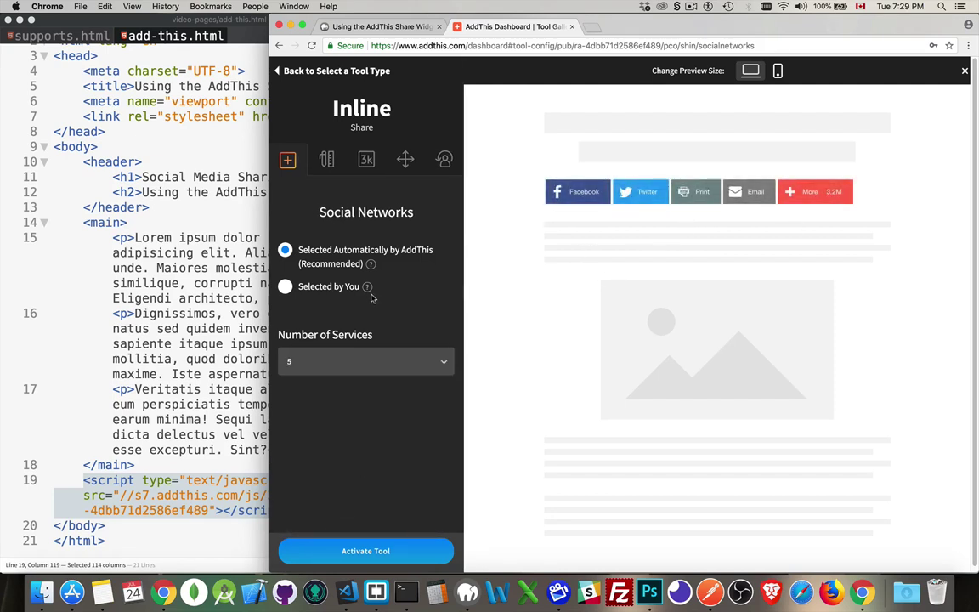
{"action": "left_click", "coordinate": [325, 159]}
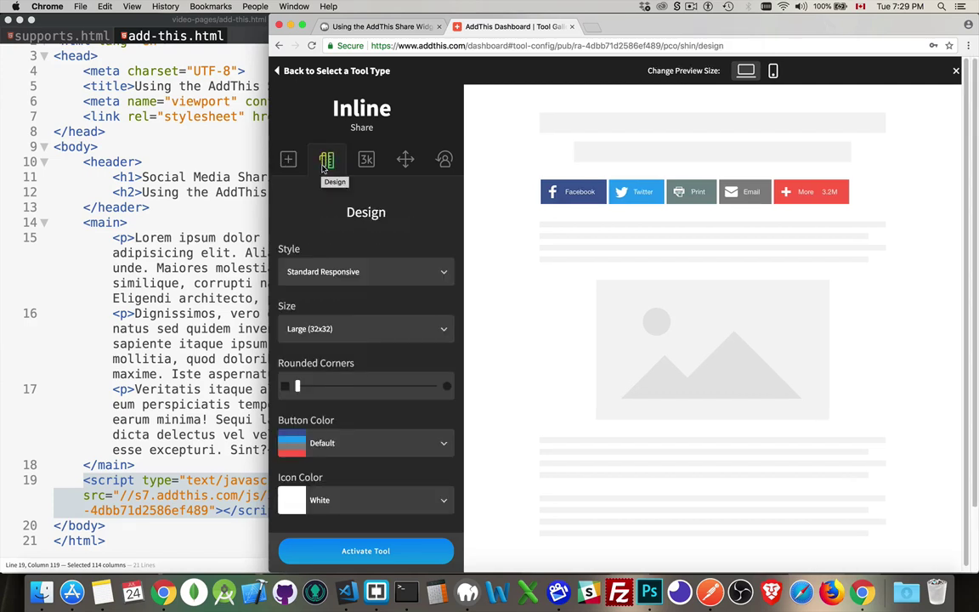
Make the button corners slightly rounder, then review the Share Counters, Position and Behavior settings.
{"action": "left_click_drag", "start_coordinate": [299, 387], "coordinate": [318, 386]}
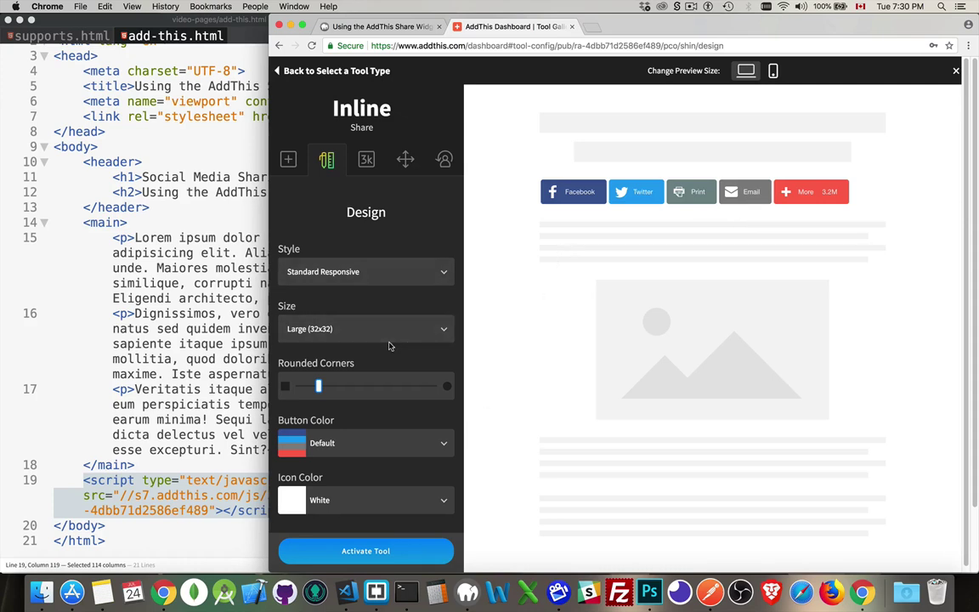
{"action": "left_click", "coordinate": [366, 161]}
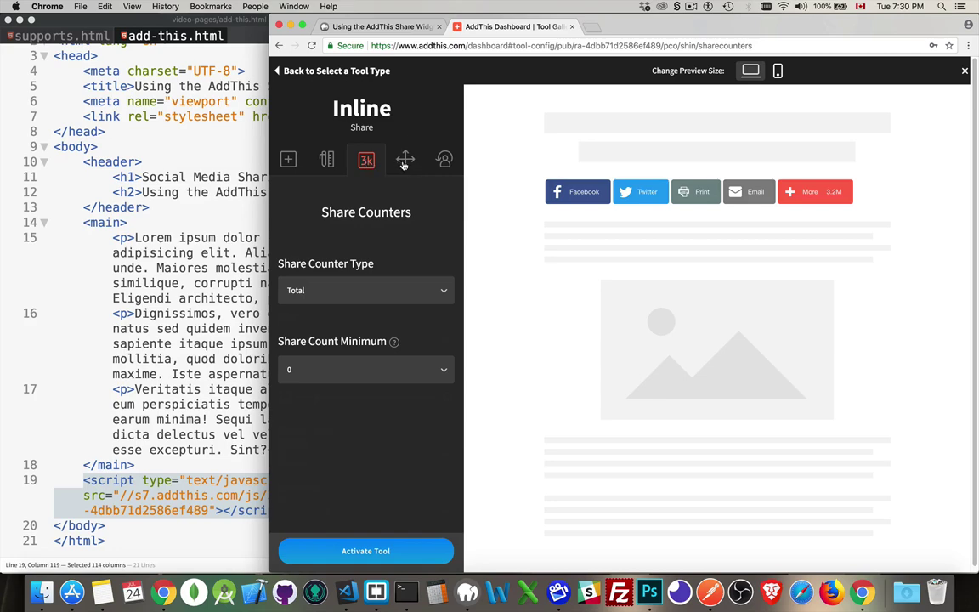
{"action": "left_click", "coordinate": [406, 160]}
{"action": "left_click", "coordinate": [445, 161]}
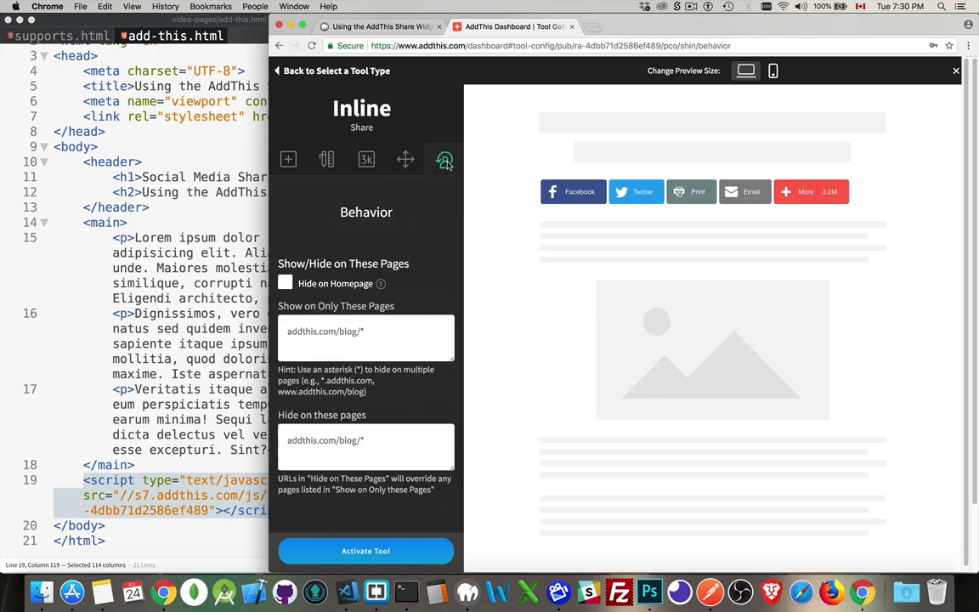
{"action": "left_click", "coordinate": [288, 162]}
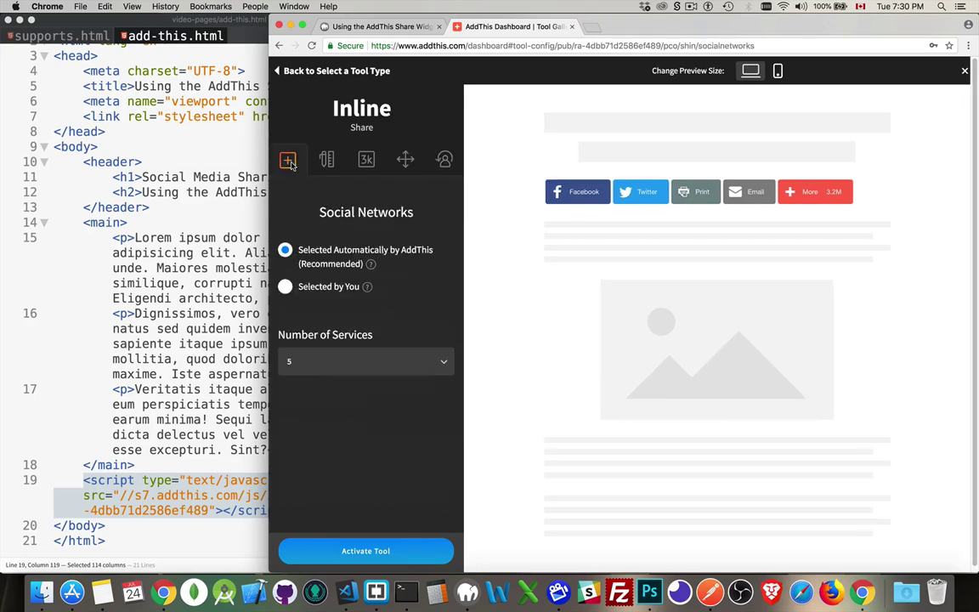
Activate the configured Inline share tool to reach the Get The Code page.
{"action": "left_click", "coordinate": [382, 550]}
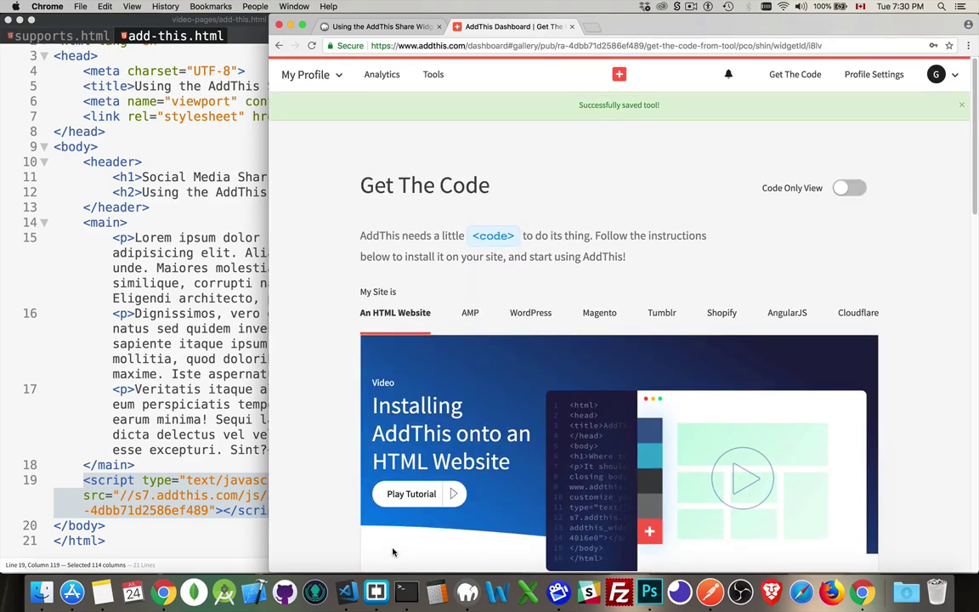
{"action": "scroll", "coordinate": [465, 416], "scroll_direction": "down", "scroll_amount": 10}
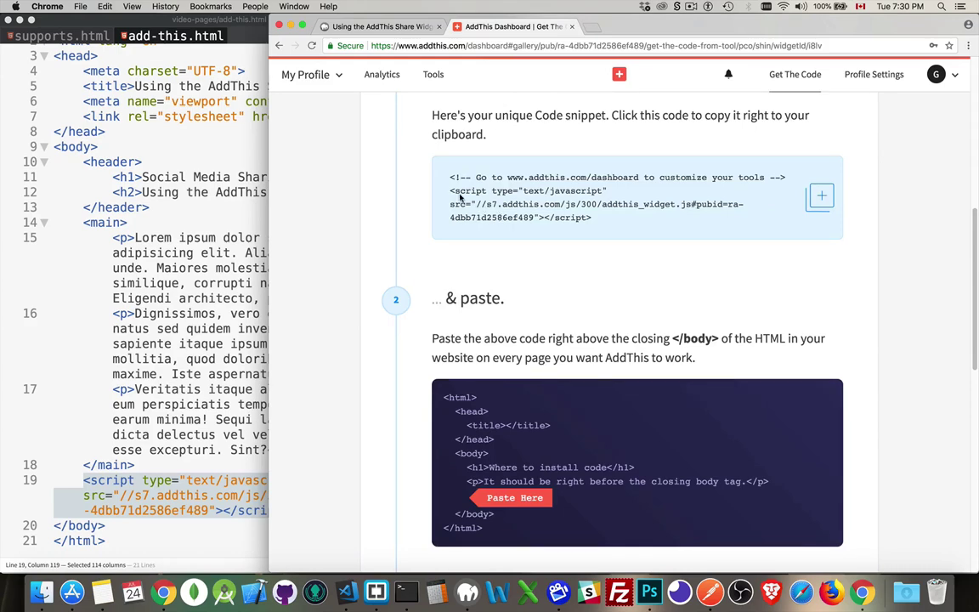
{"action": "scroll", "coordinate": [513, 361], "scroll_direction": "up", "scroll_amount": 10}
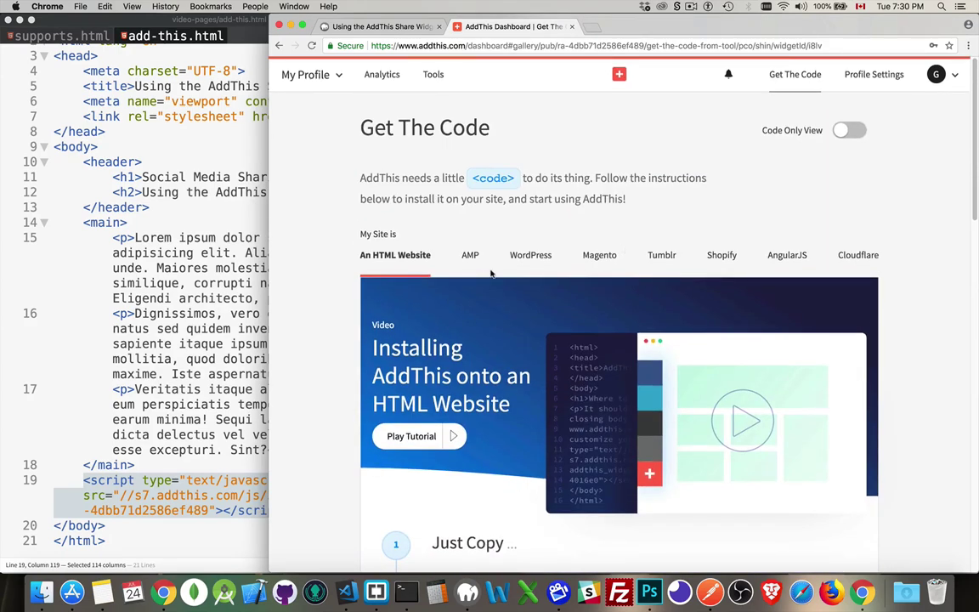
Choose An HTML Website with Code Only View and select the AddThis install script tag.
{"action": "left_click", "coordinate": [471, 262]}
{"action": "left_click", "coordinate": [530, 264]}
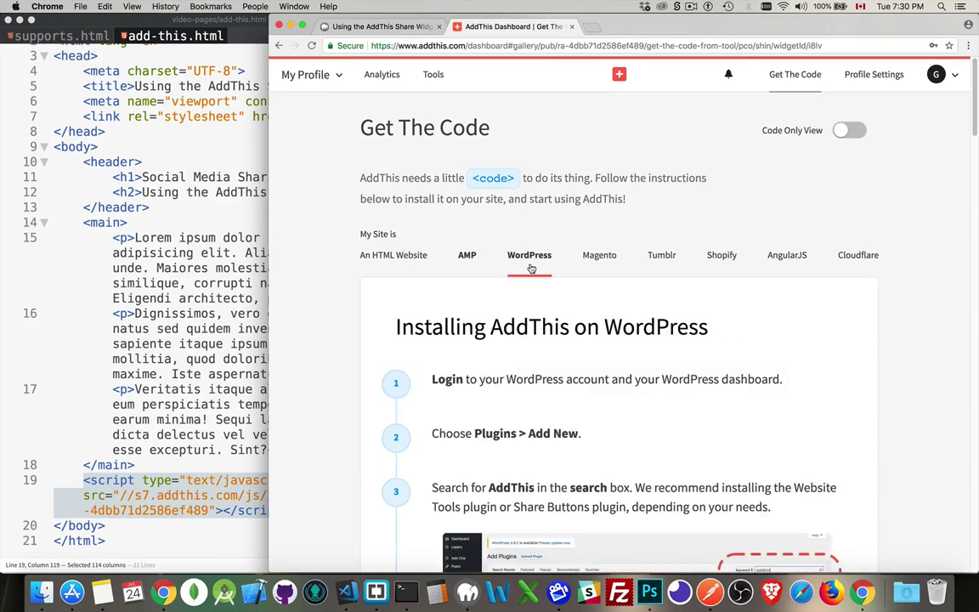
{"action": "left_click", "coordinate": [600, 256]}
{"action": "left_click", "coordinate": [398, 255]}
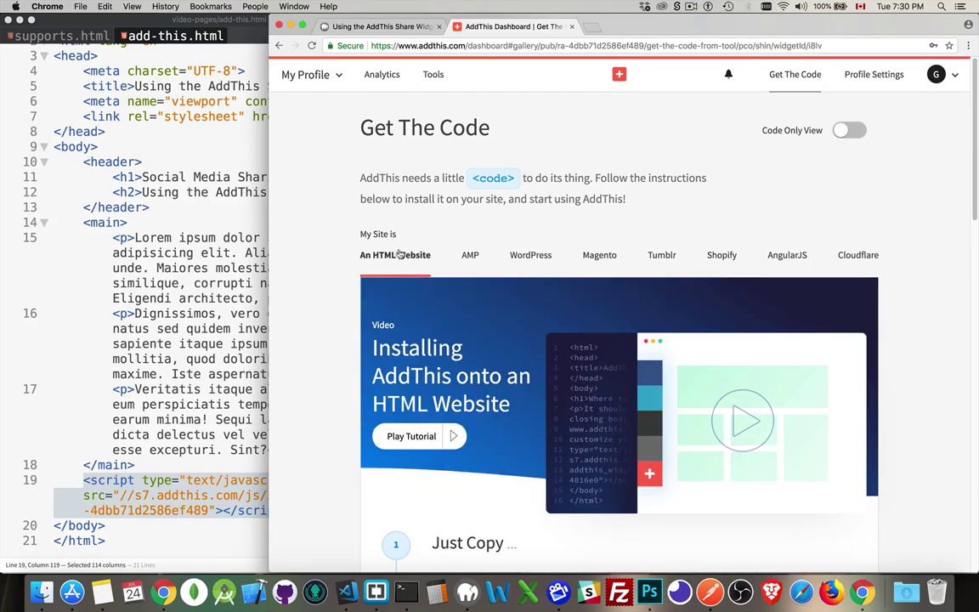
{"action": "left_click", "coordinate": [762, 127]}
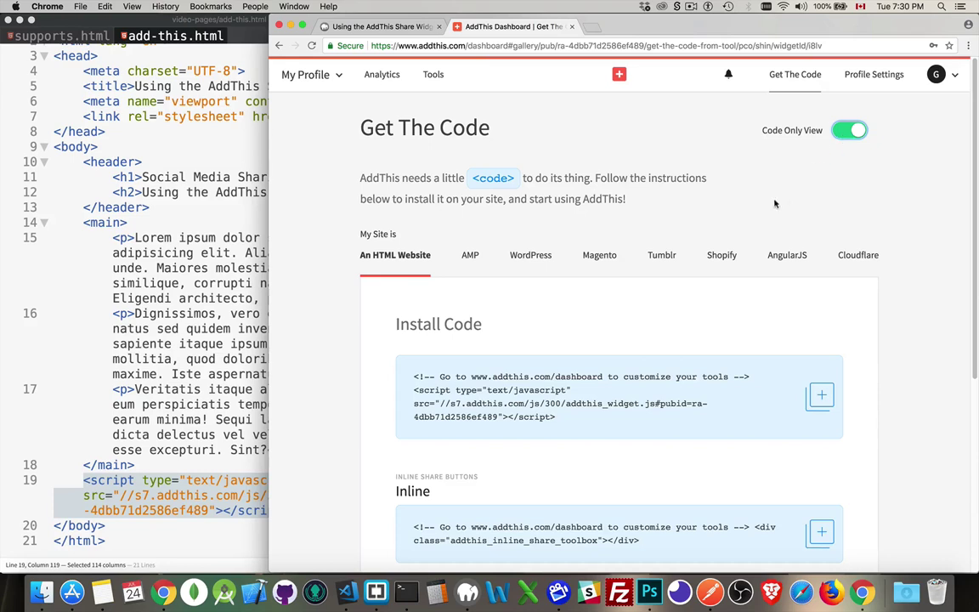
{"action": "scroll", "coordinate": [680, 289], "scroll_direction": "down", "scroll_amount": 2}
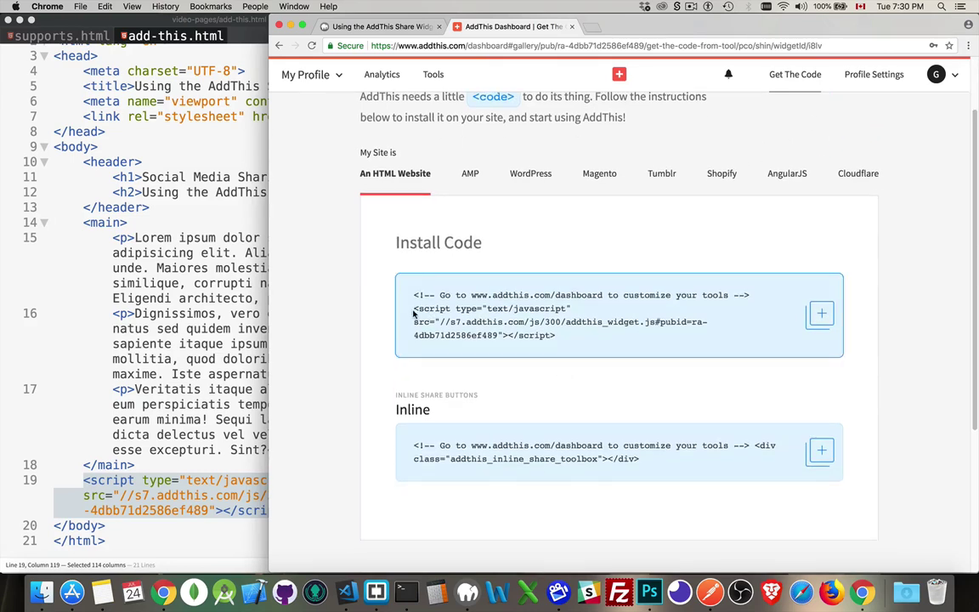
{"action": "left_click_drag", "start_coordinate": [414, 313], "coordinate": [589, 337]}
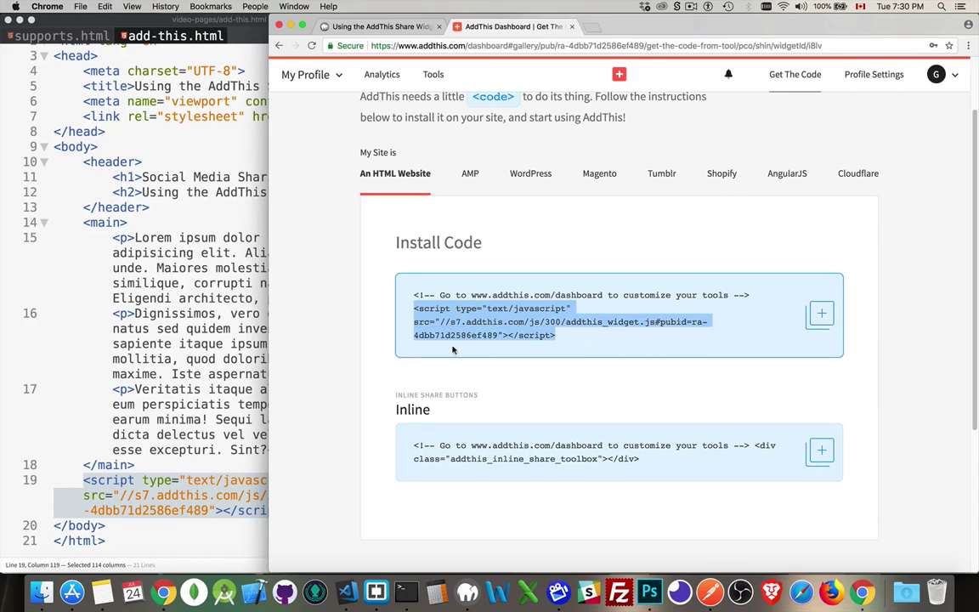
Swap the old line-19 script tag in add-this.html for the copied AddThis install script and save.
{"action": "left_click", "coordinate": [208, 447]}
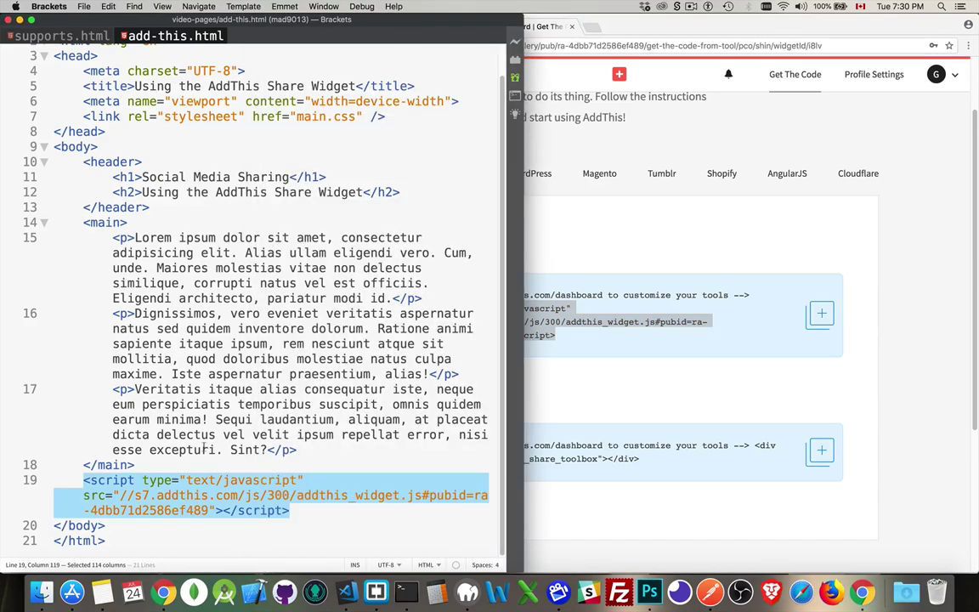
{"action": "left_click", "coordinate": [142, 510]}
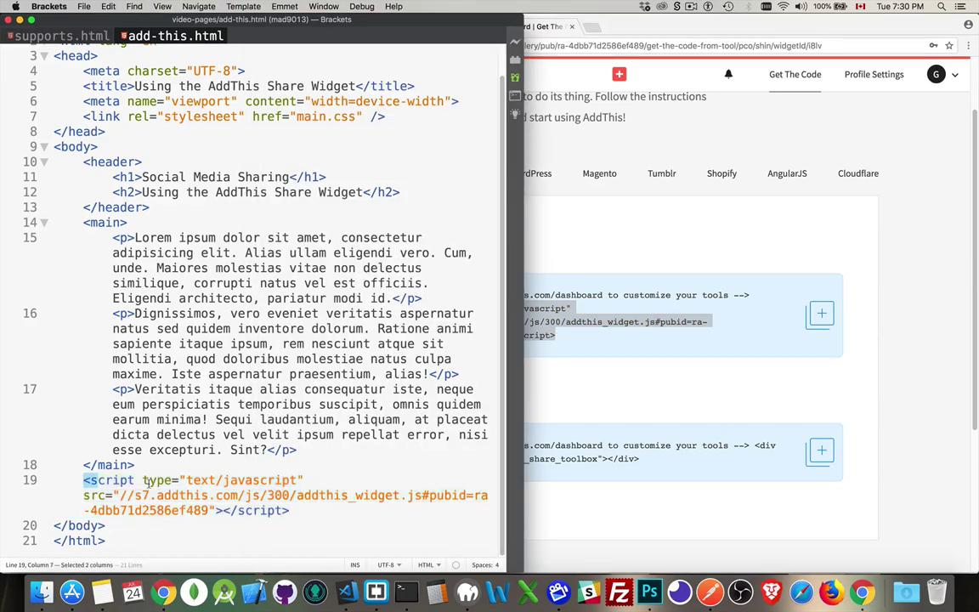
{"action": "left_click_drag", "start_coordinate": [78, 486], "coordinate": [302, 513]}
{"action": "key", "text": "cmd+c"}
{"action": "key", "text": "BackSpace"}
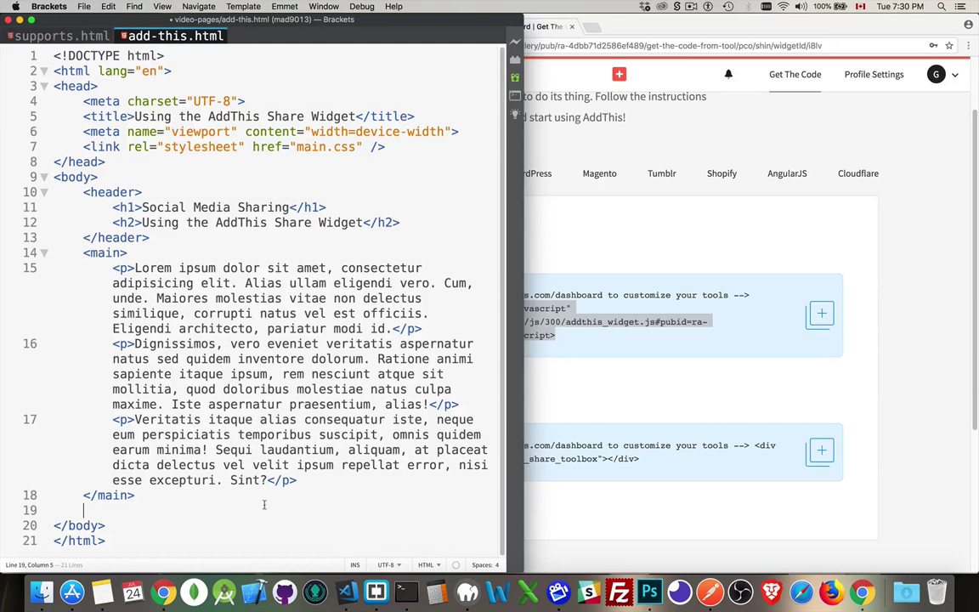
{"action": "double_click", "coordinate": [77, 526]}
{"action": "left_click", "coordinate": [103, 508]}
{"action": "key", "text": "cmd+v"}
{"action": "key", "text": "cmd+s"}
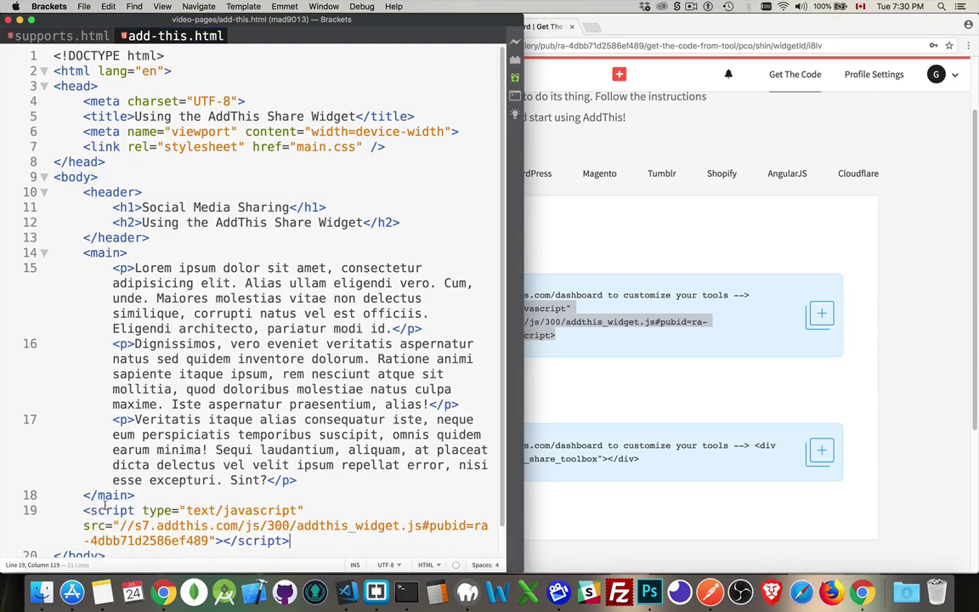
Reload the Using the AddThis Share Widget page in Chrome to load its floating share bar.
{"action": "left_click", "coordinate": [862, 592]}
{"action": "left_click", "coordinate": [379, 31]}
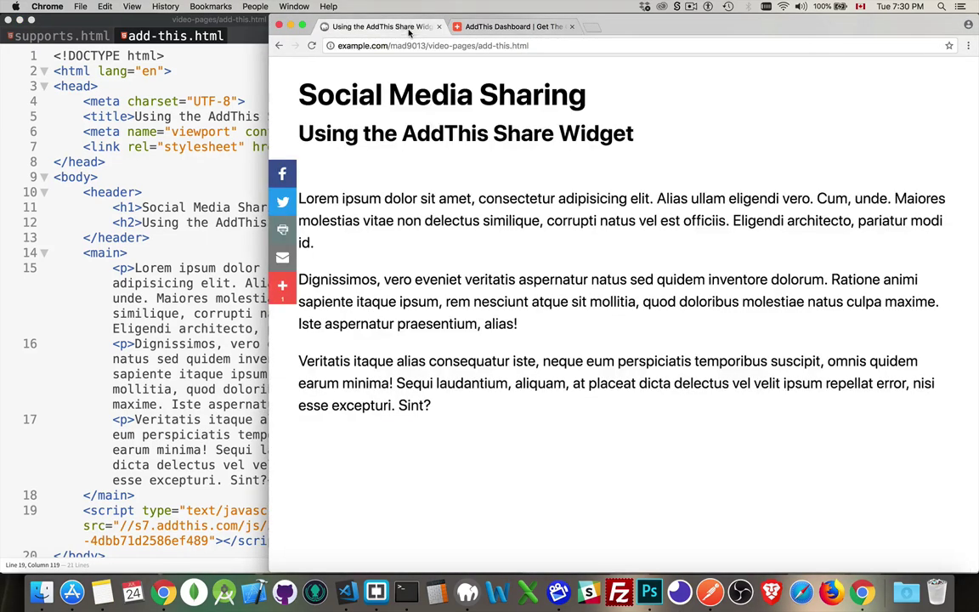
{"action": "left_click", "coordinate": [311, 45]}
Turn off the Inline share button tool in the AddThis dashboard's Website Tools list.
{"action": "left_click", "coordinate": [473, 26]}
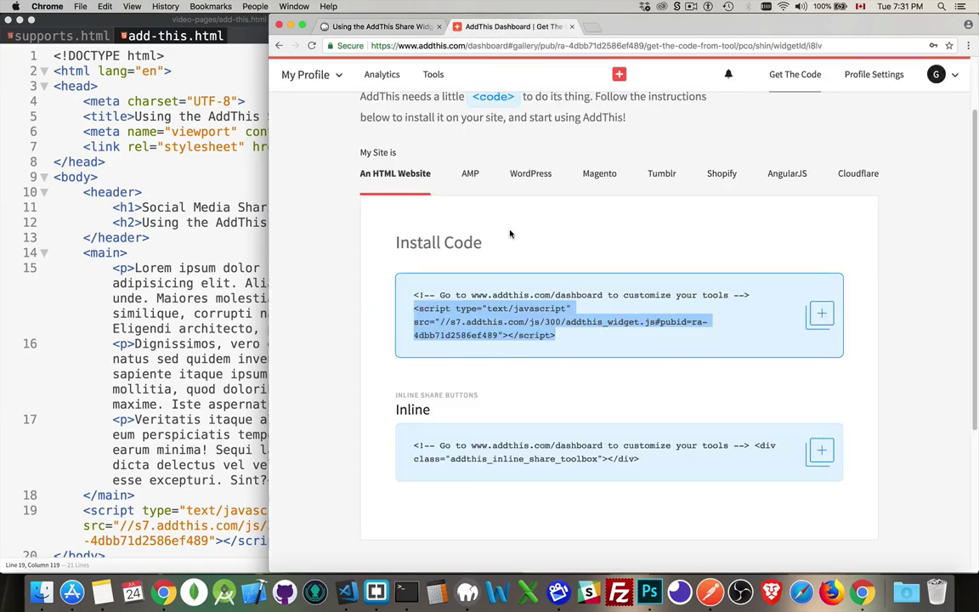
{"action": "scroll", "coordinate": [510, 233], "scroll_direction": "up", "scroll_amount": 3}
{"action": "left_click", "coordinate": [436, 76]}
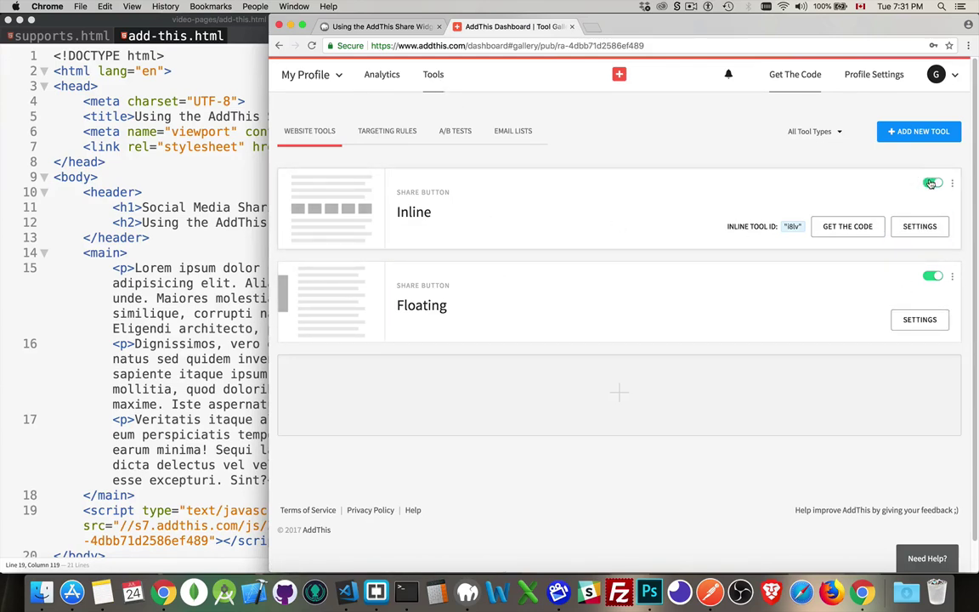
{"action": "left_click", "coordinate": [931, 184]}
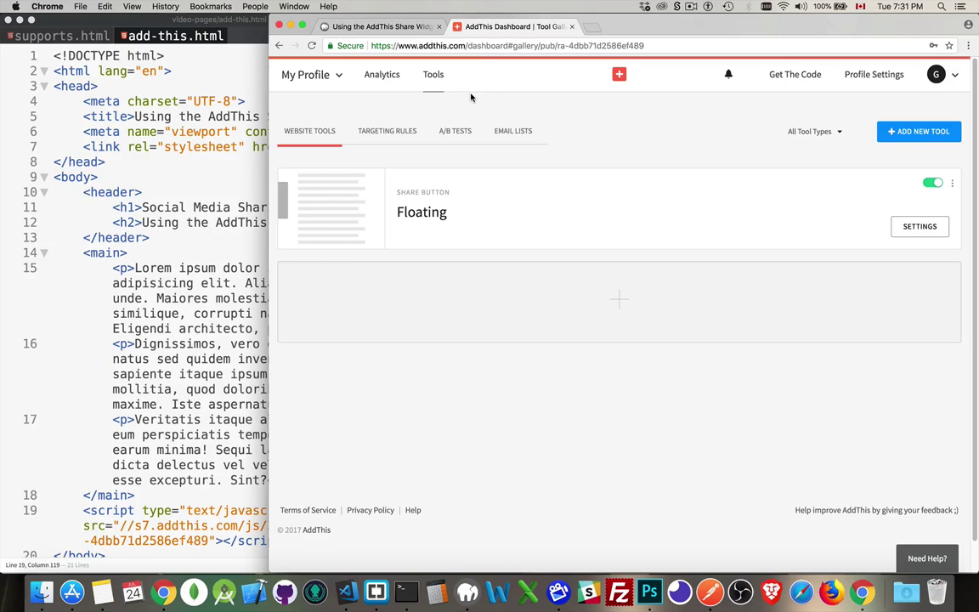
Show the install script in Code Only View, then return to the share widget test page.
{"action": "left_click", "coordinate": [792, 75]}
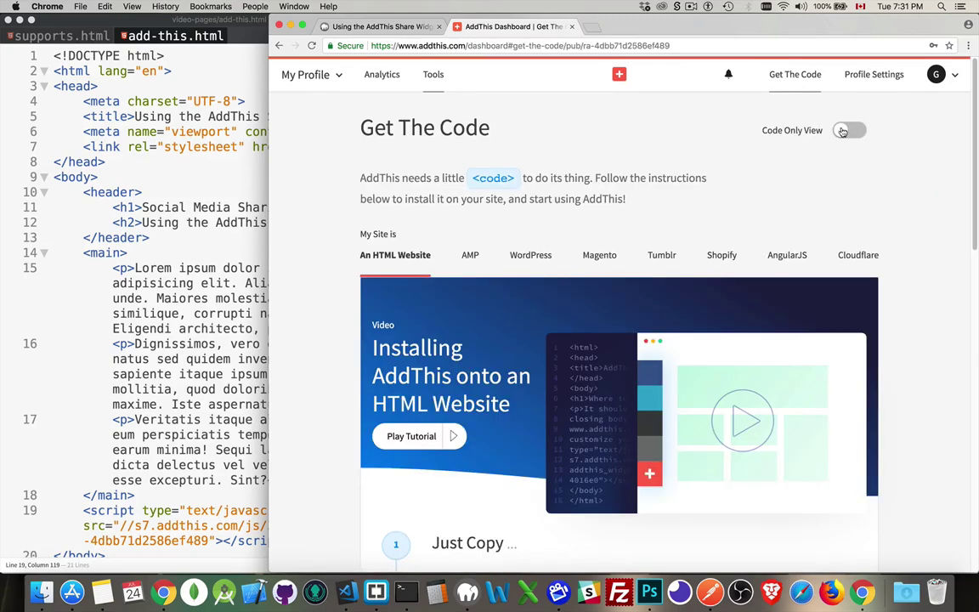
{"action": "left_click", "coordinate": [844, 130]}
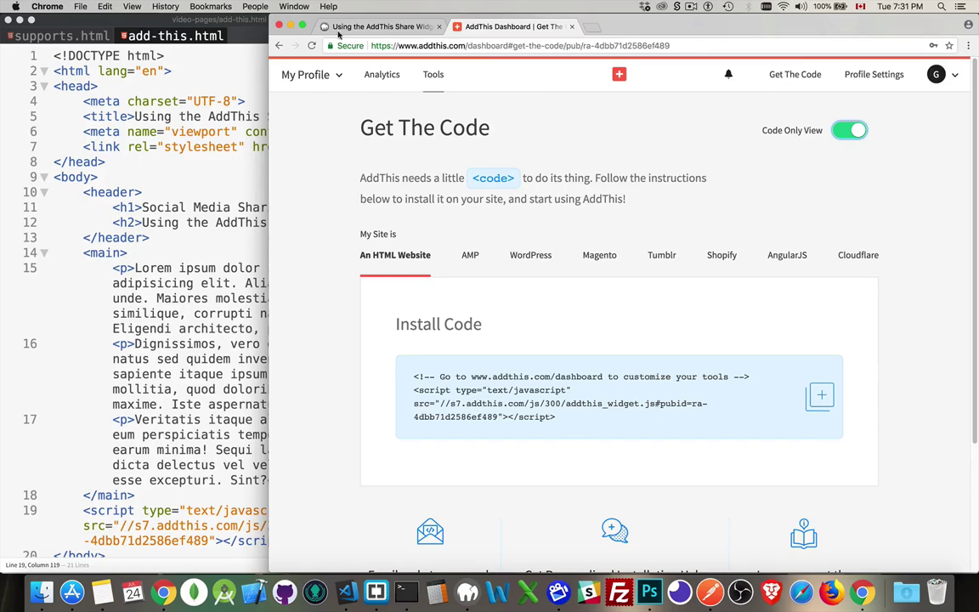
{"action": "left_click", "coordinate": [373, 29]}
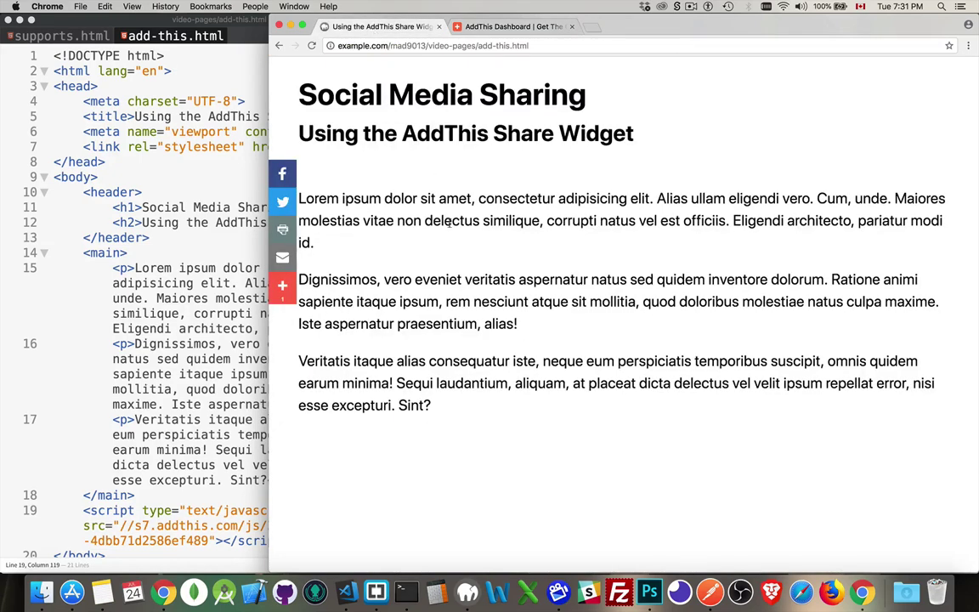